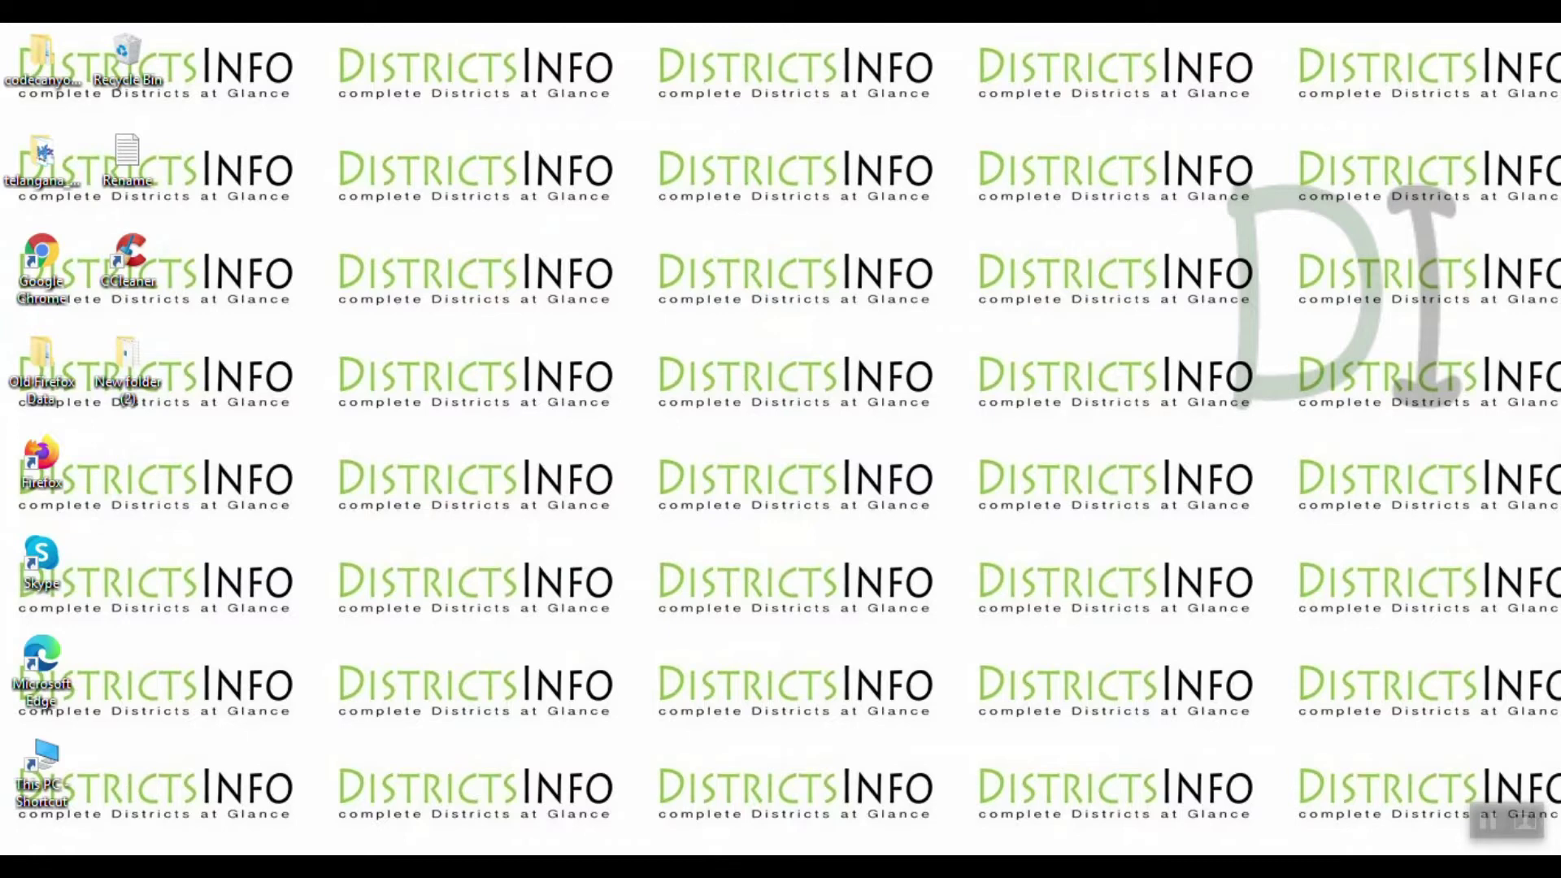
# Search Windows for 'dis' to find the Display settings
pyautogui.press('super+s')
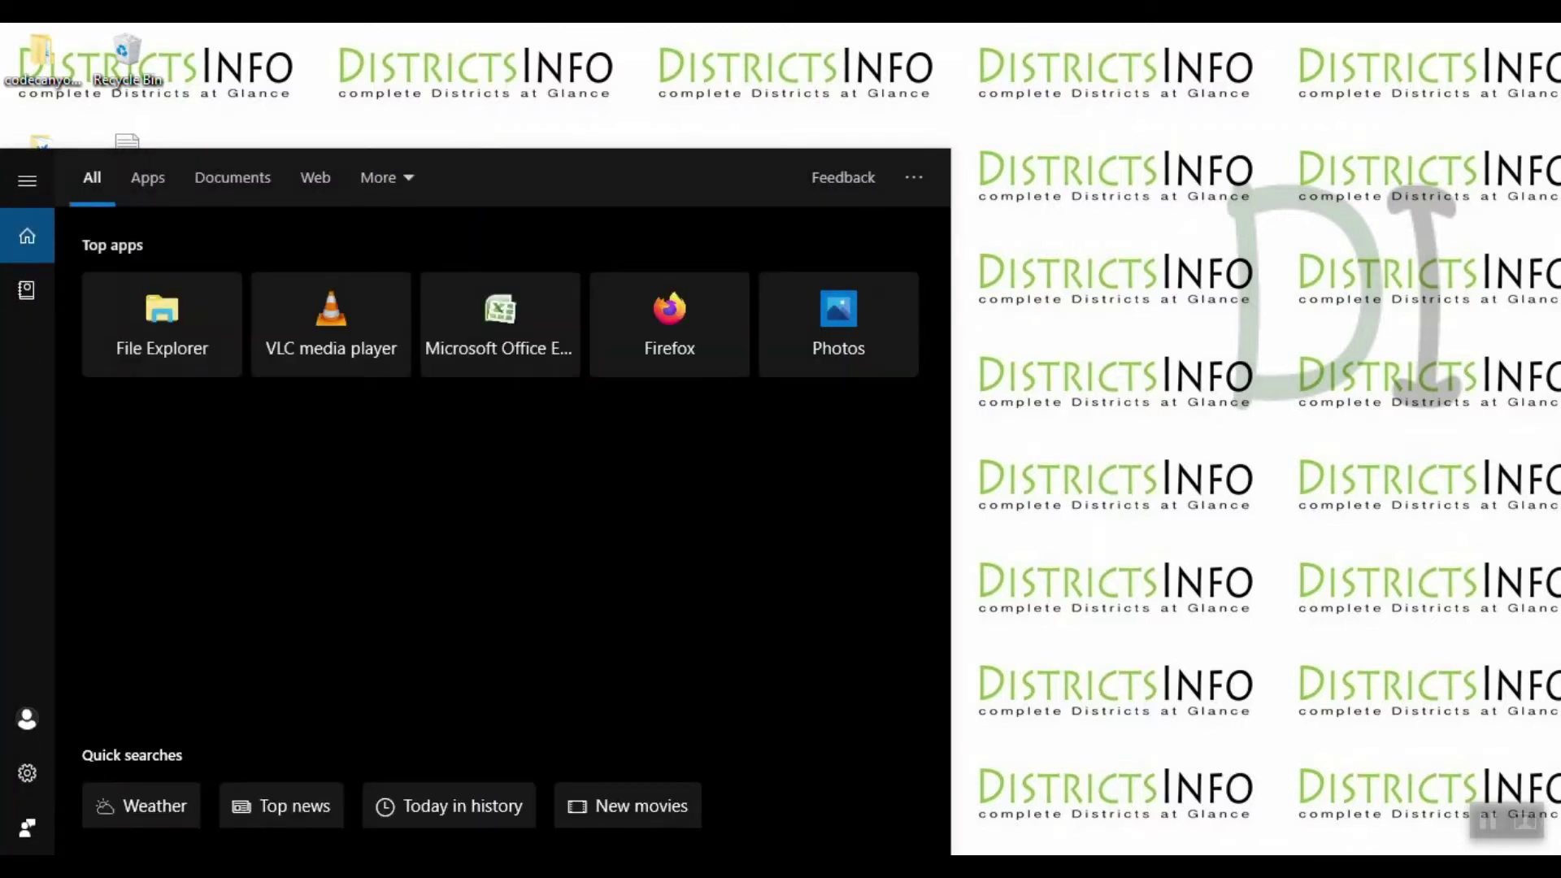
pyautogui.write('dis')
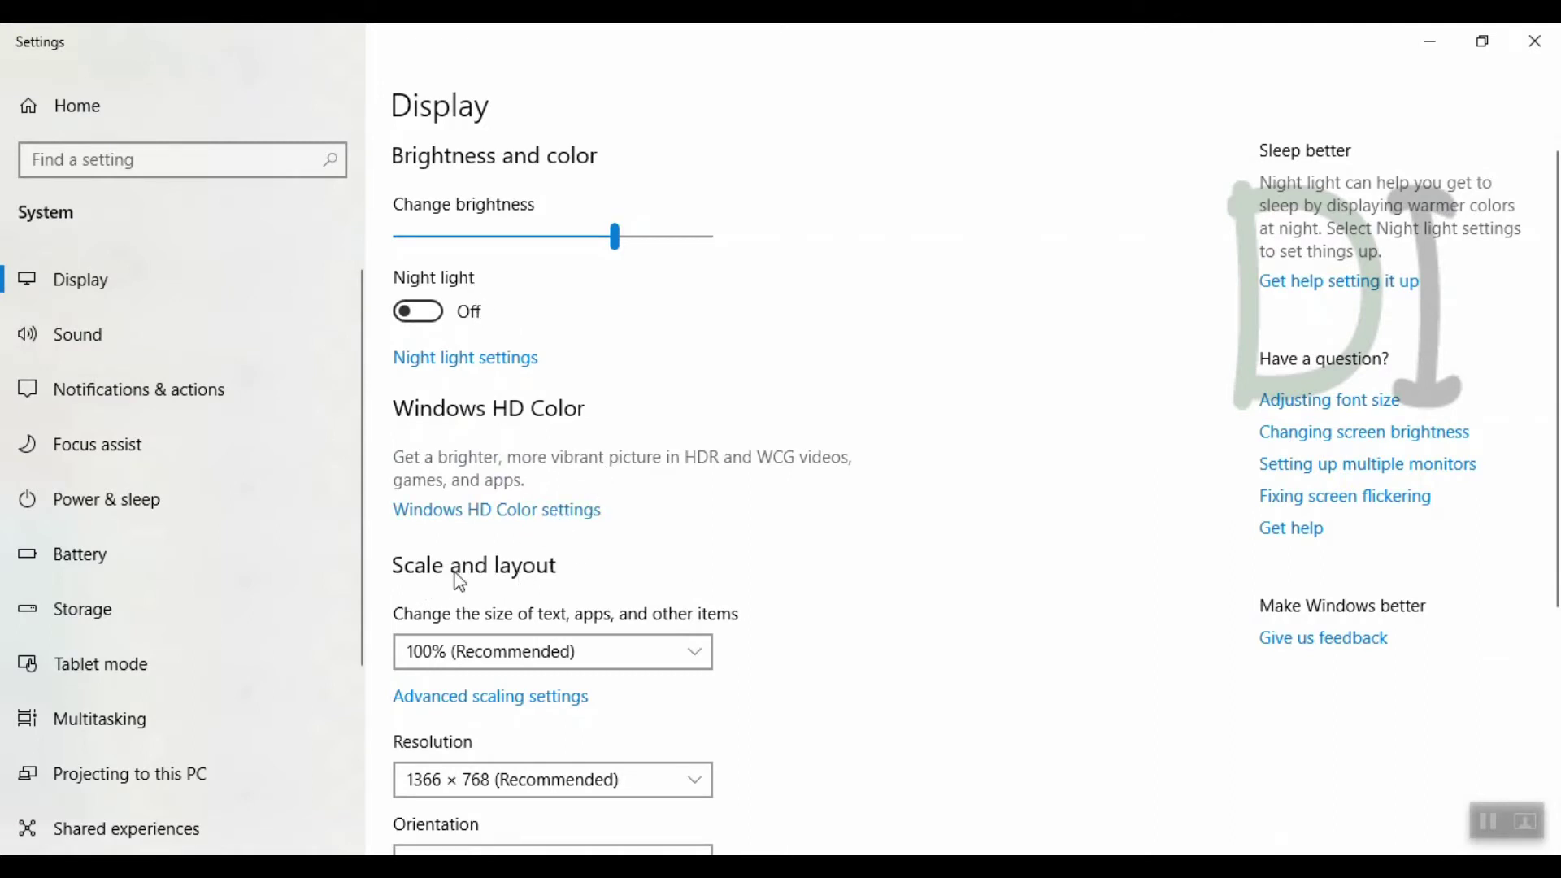
# Set the size of text, apps and other items to 125%, then view the resolution options
pyautogui.scroll(-5, 444, 638)
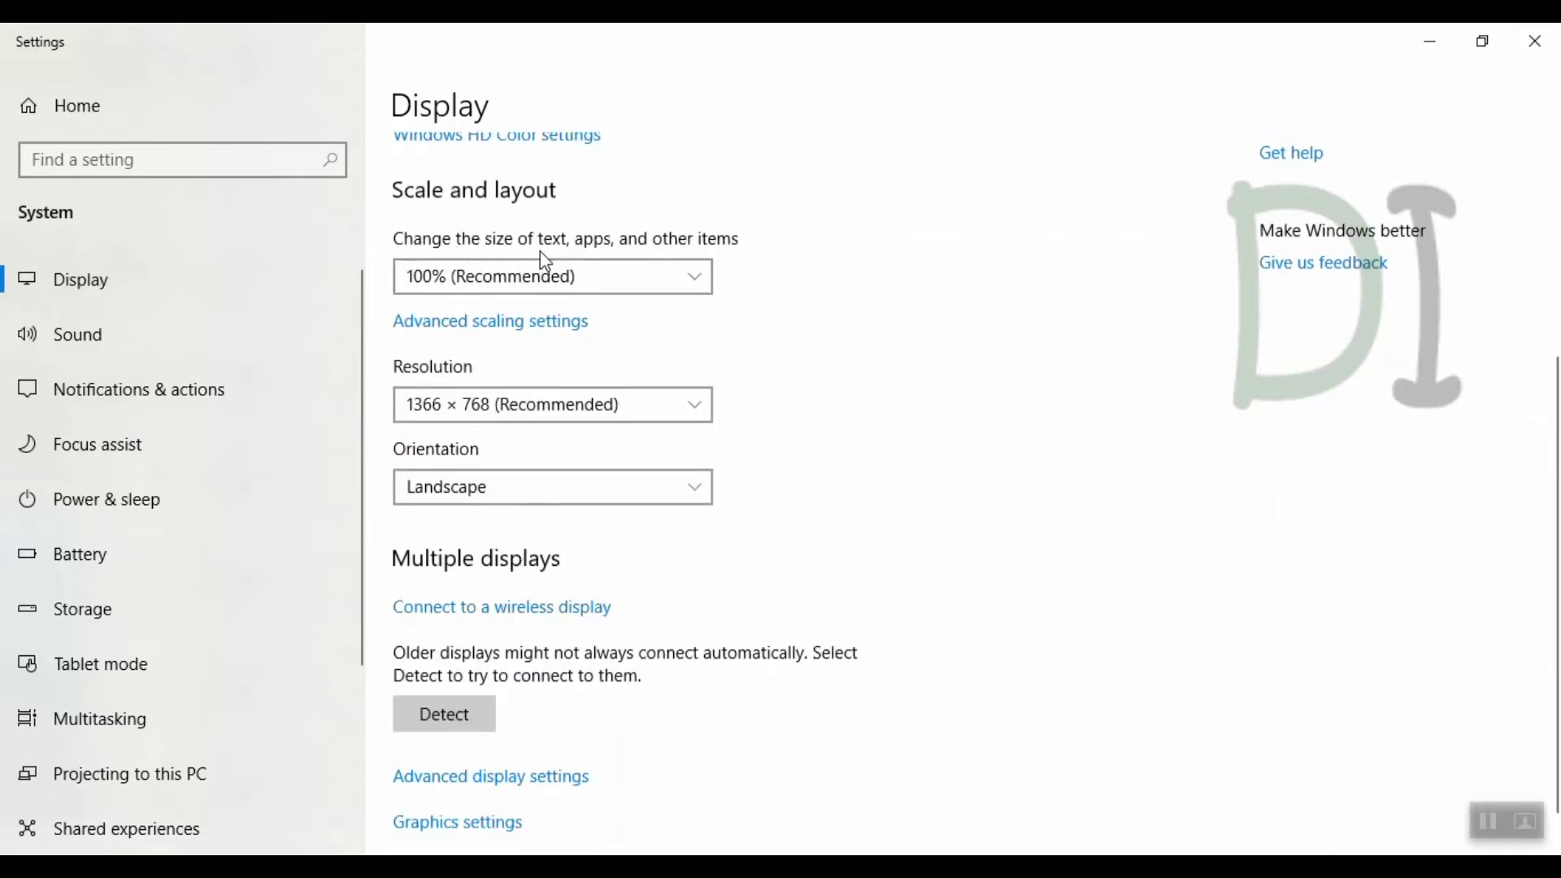
pyautogui.click(582, 280)
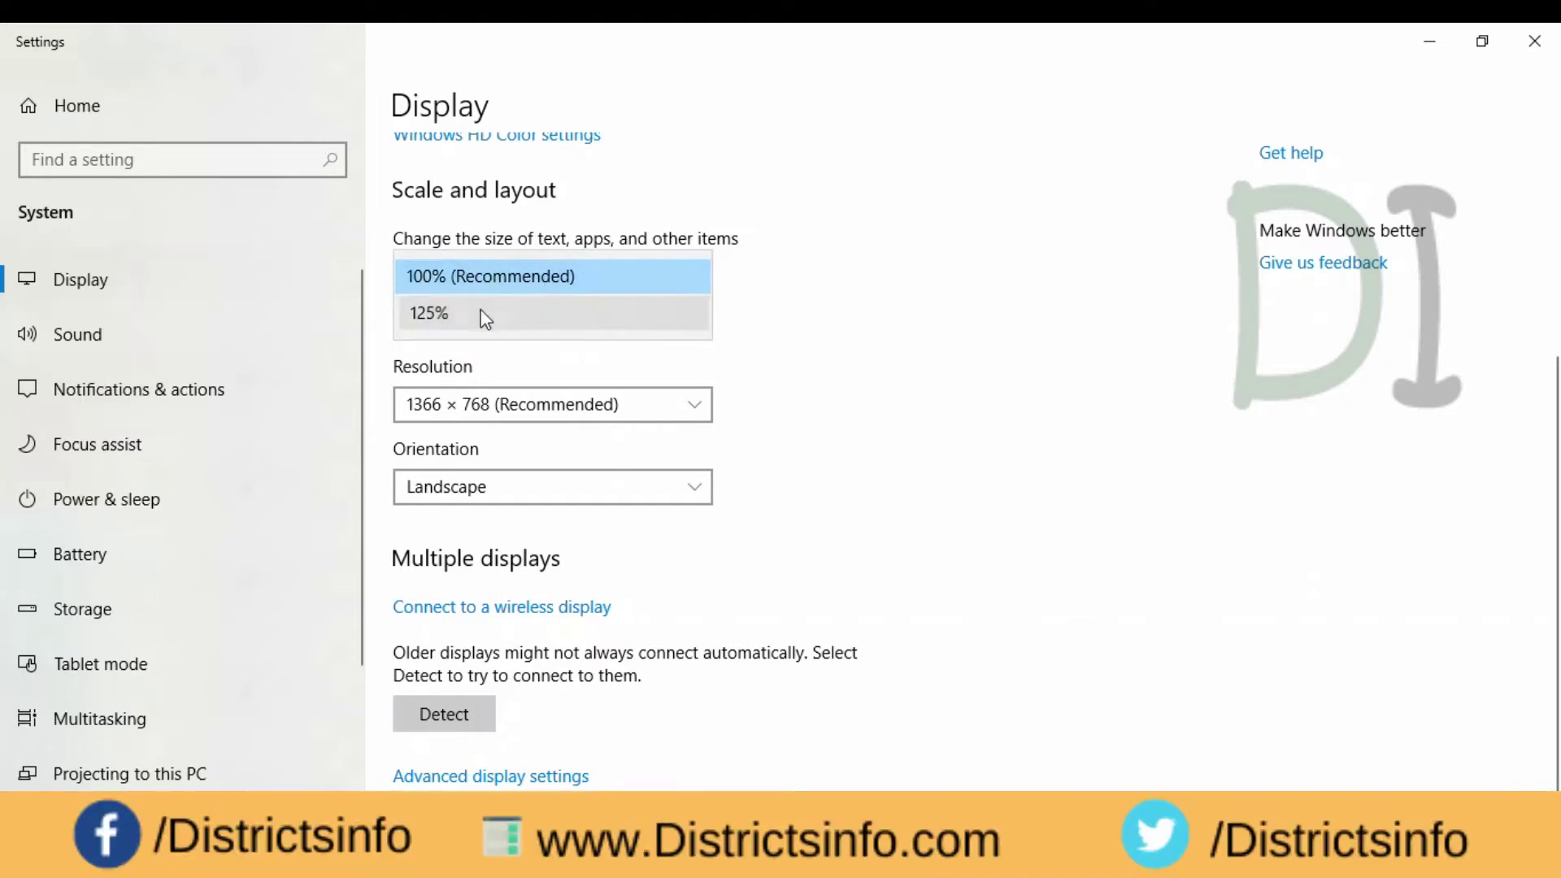
pyautogui.click(485, 317)
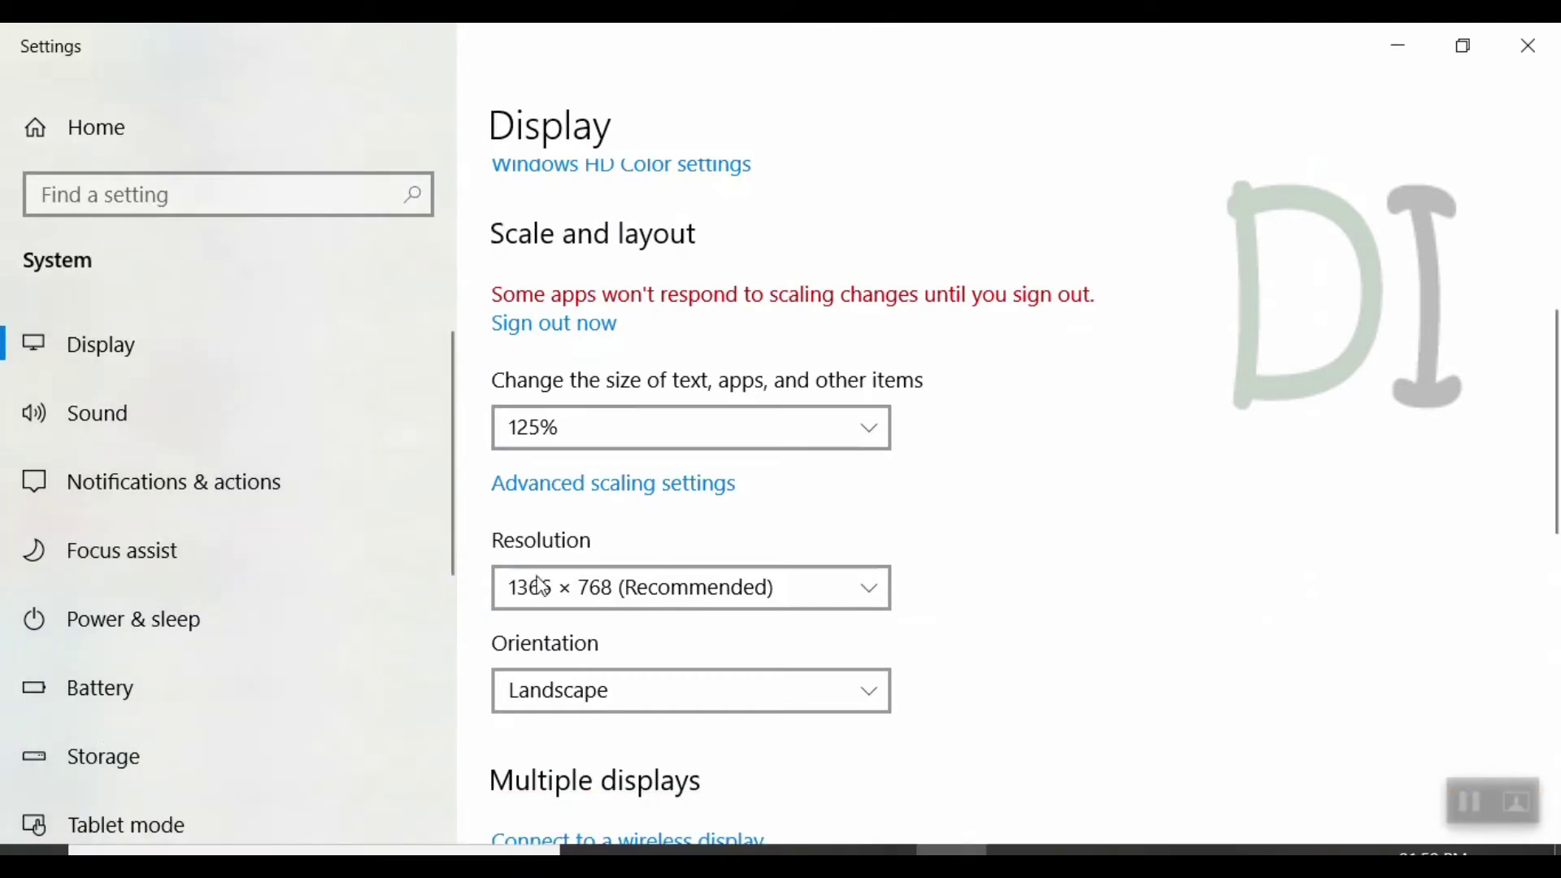
pyautogui.click(560, 592)
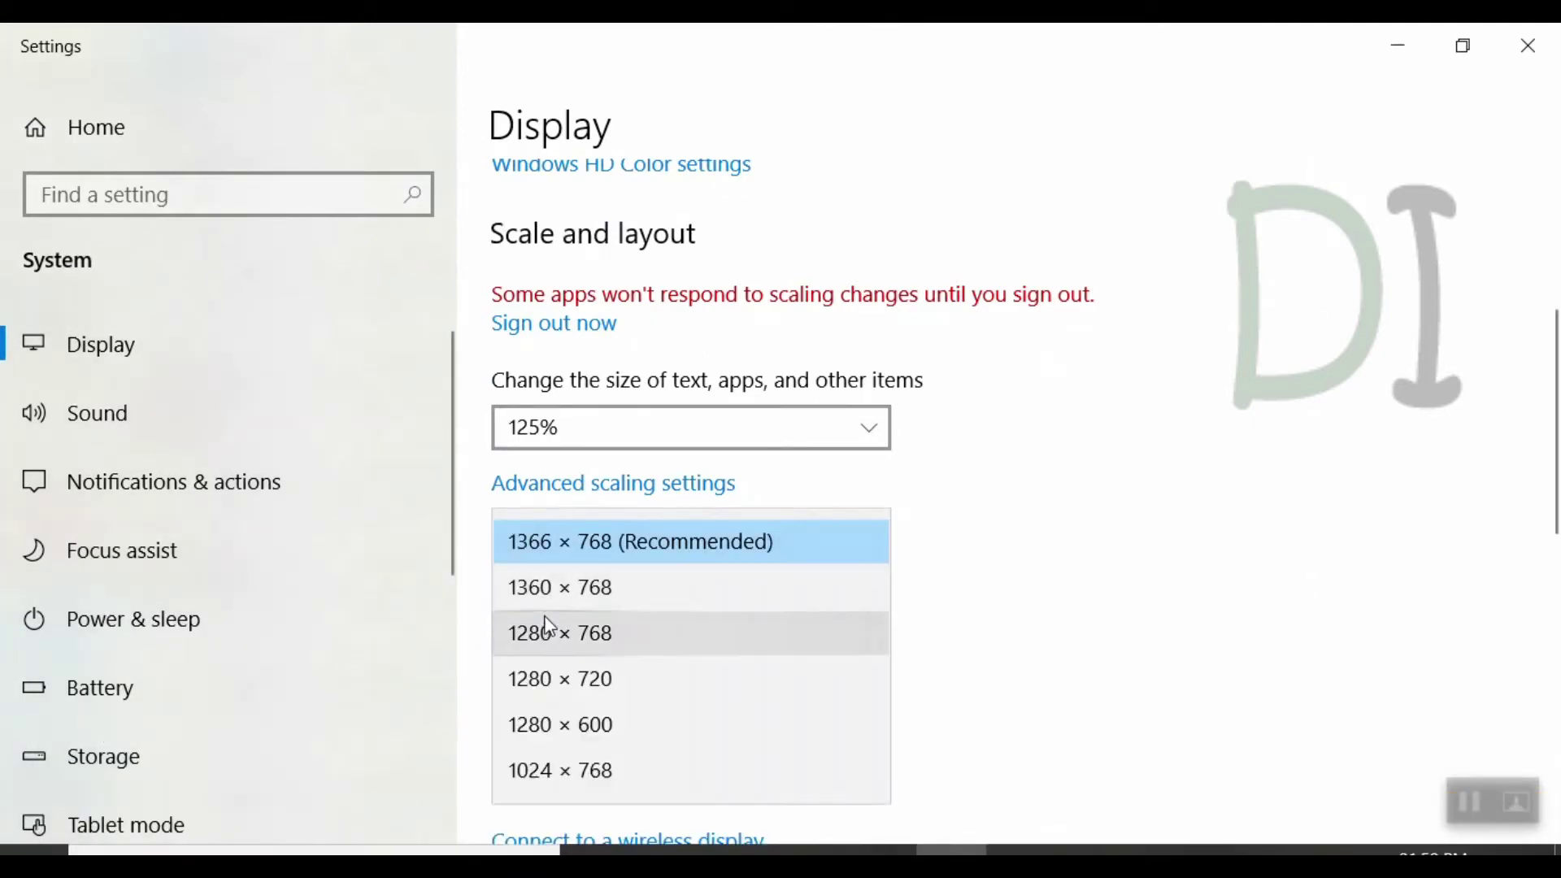
pyautogui.click(564, 635)
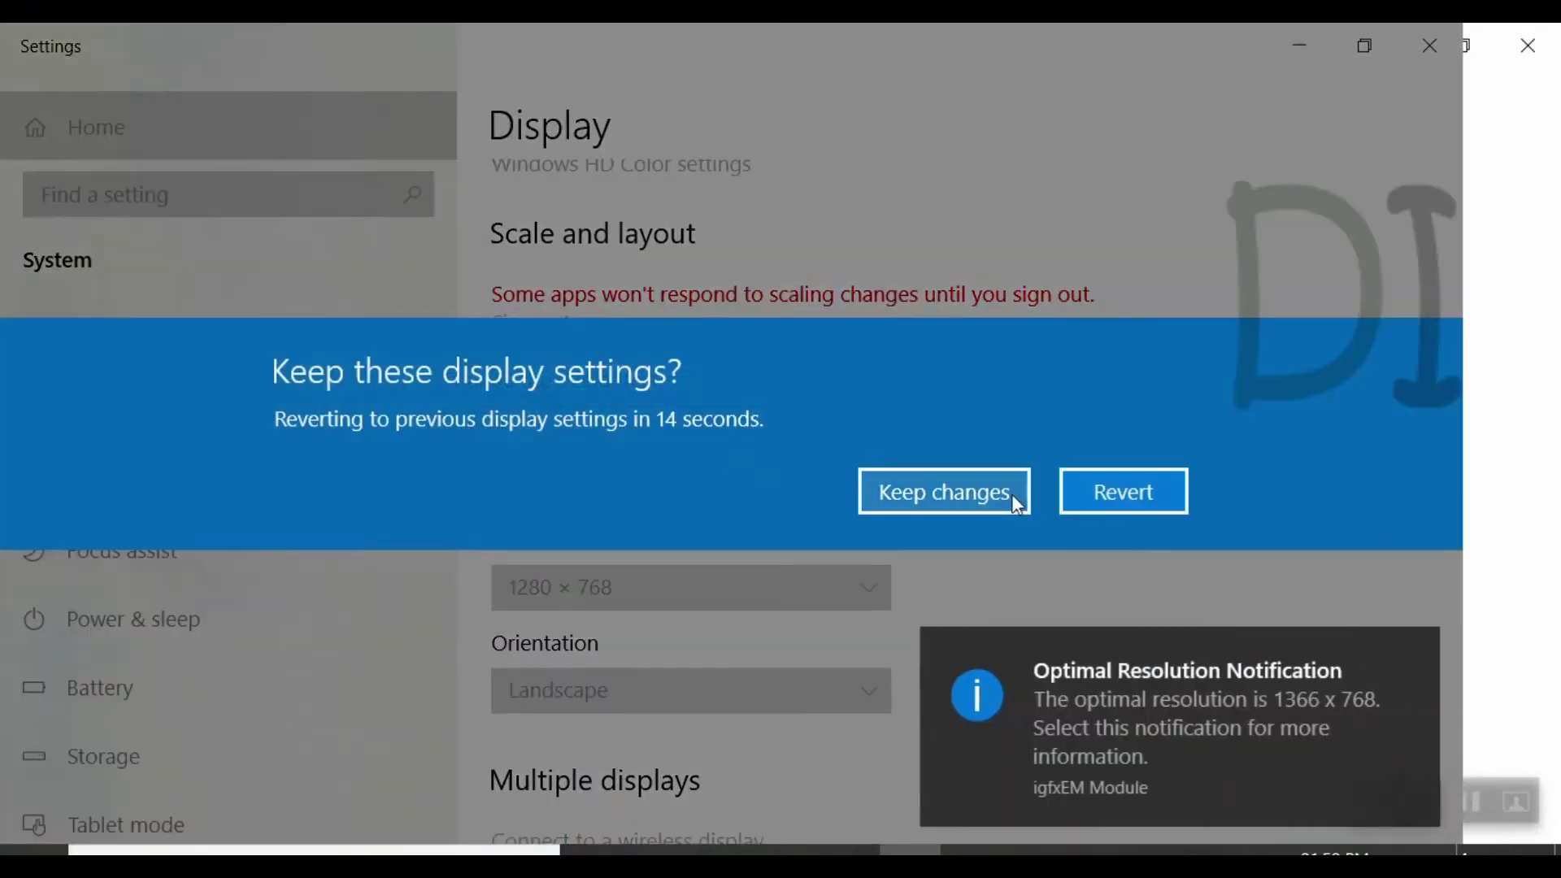
pyautogui.click(1116, 513)
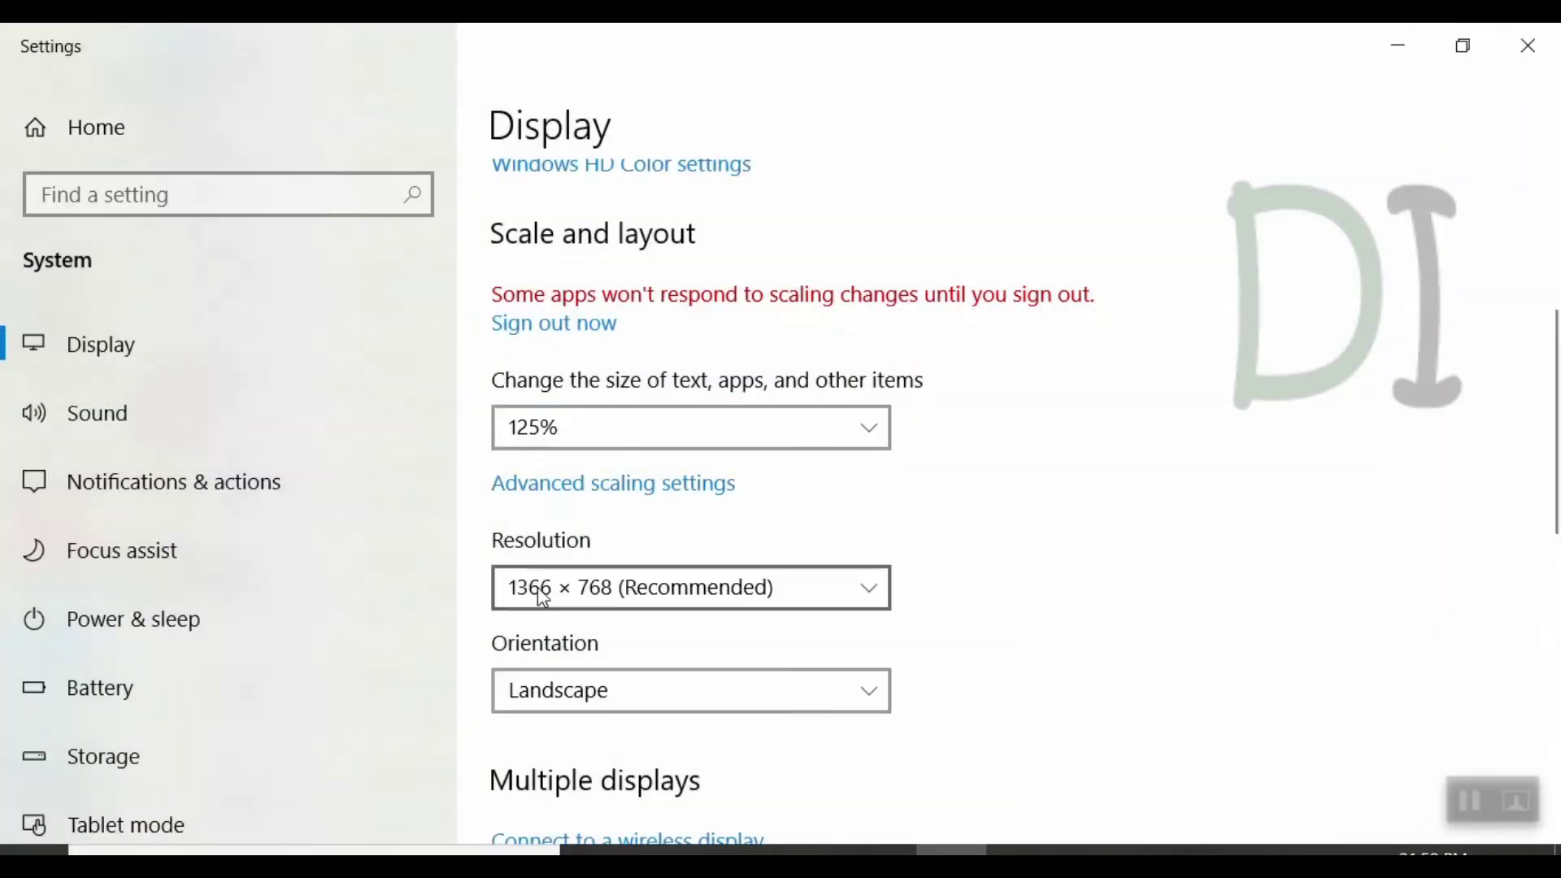
pyautogui.click(543, 603)
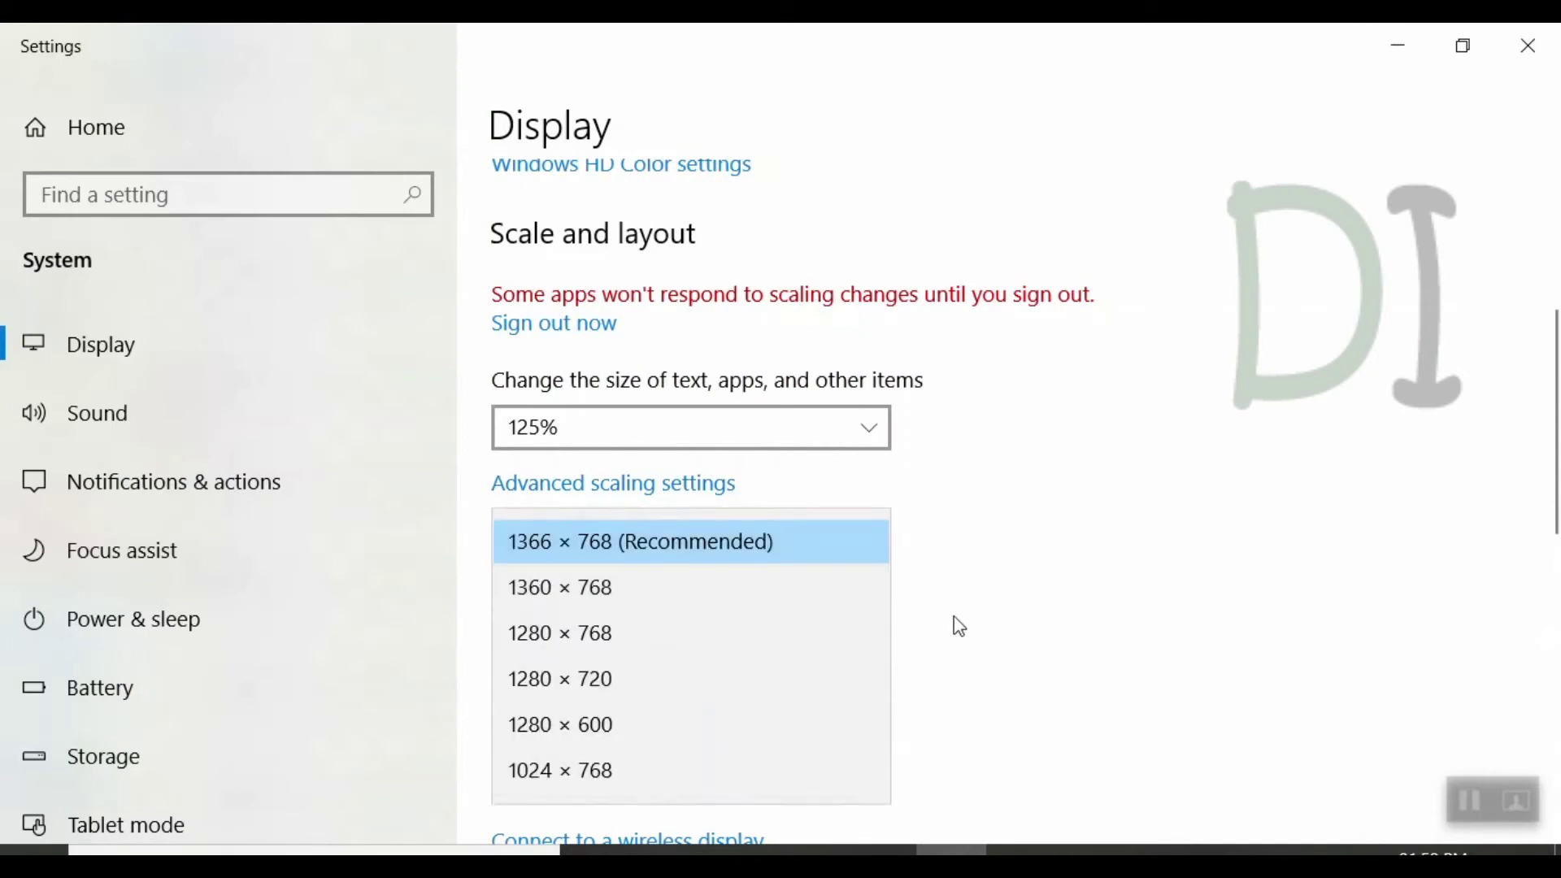
pyautogui.click(1007, 608)
pyautogui.click(524, 691)
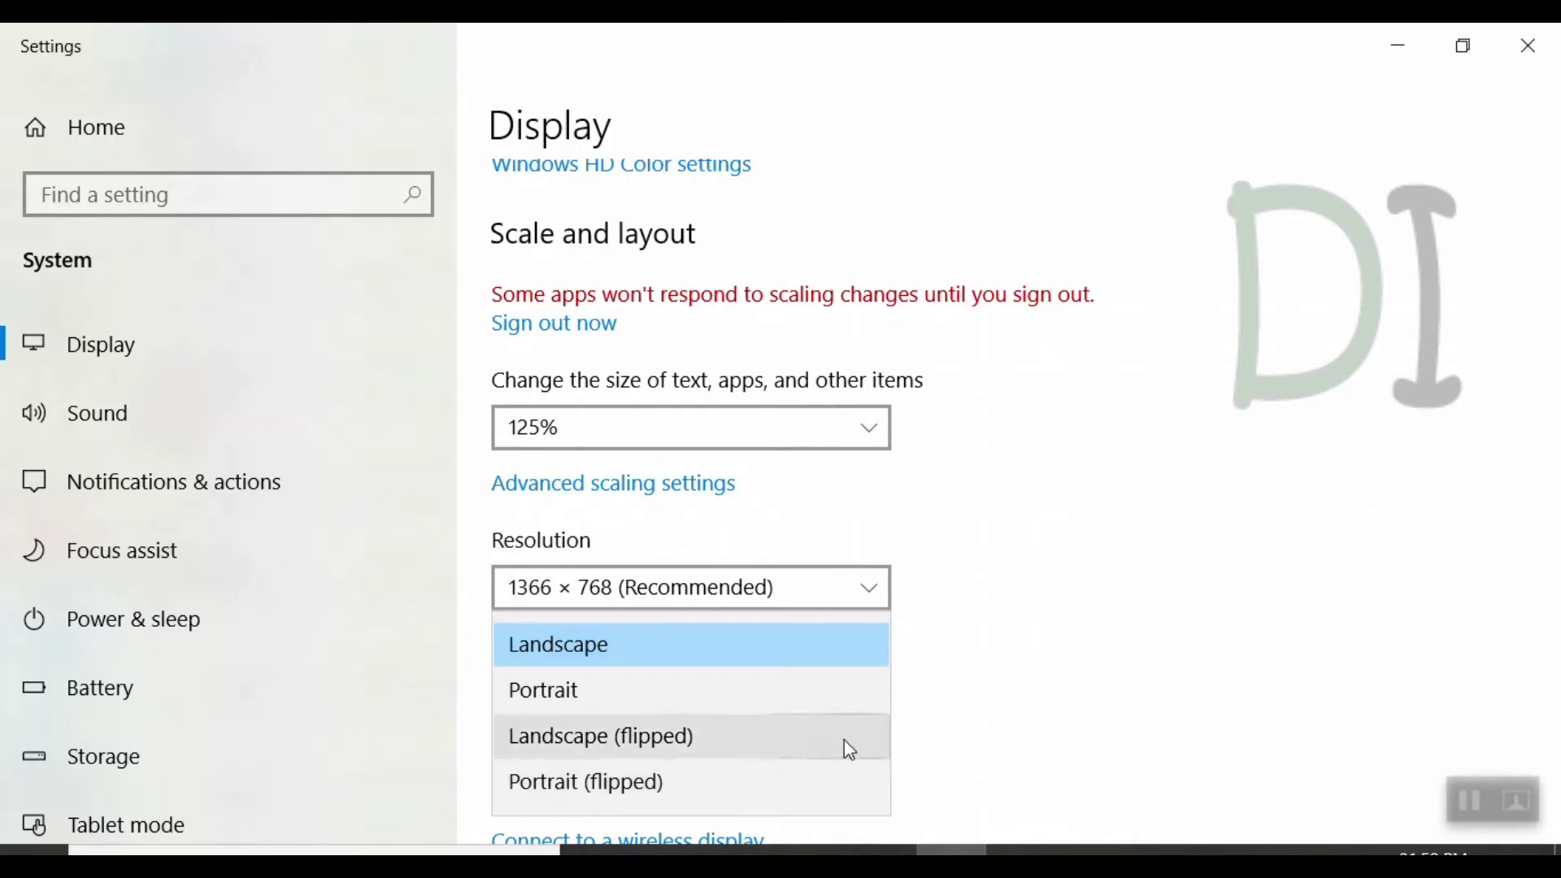
pyautogui.click(1022, 677)
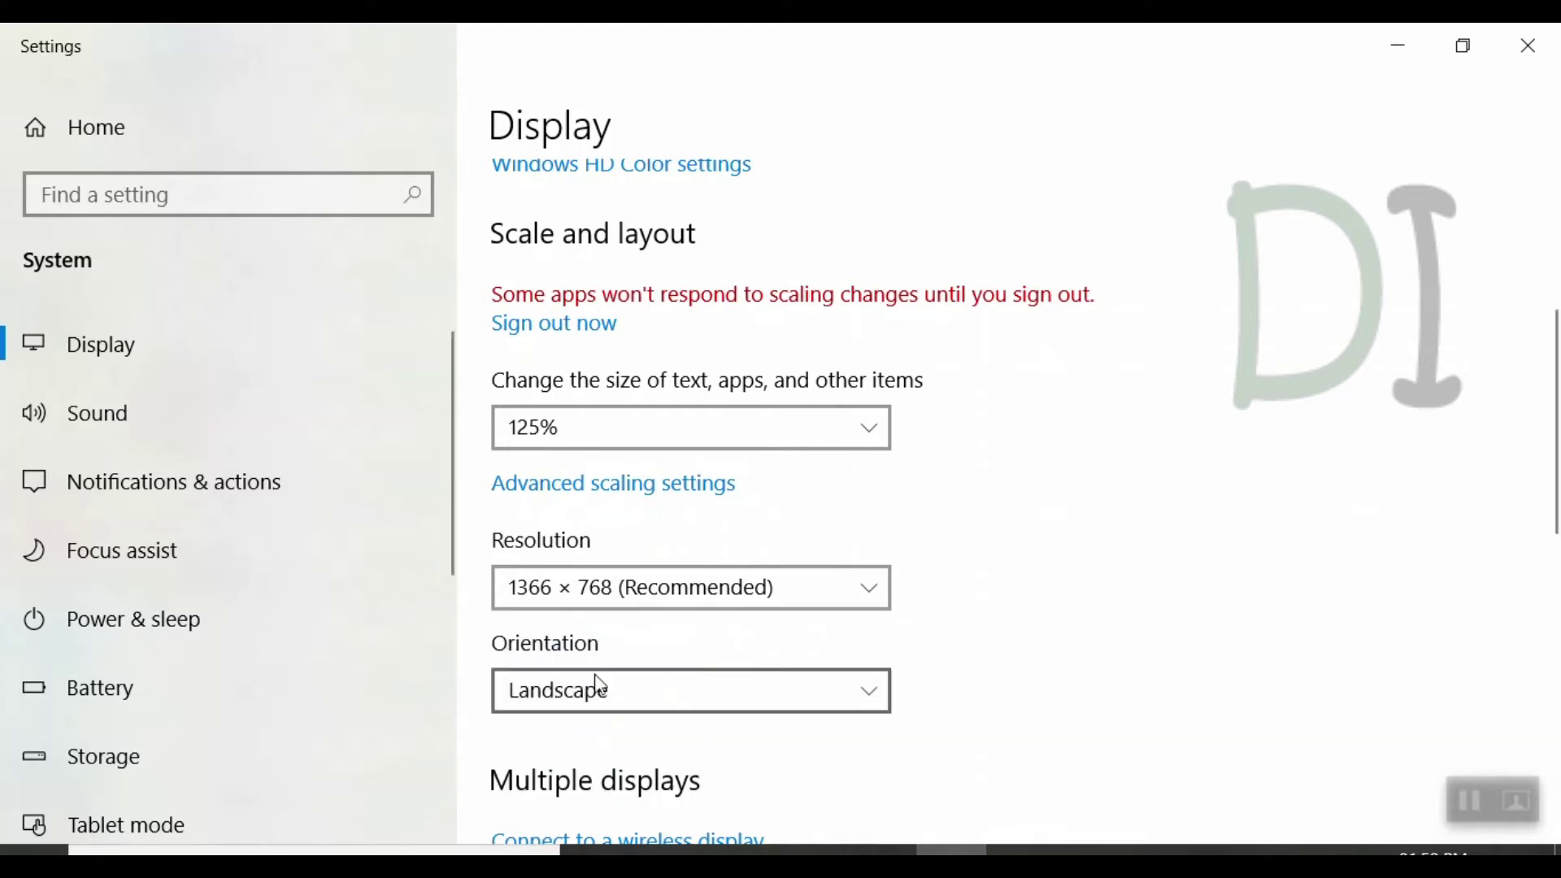
pyautogui.scroll(-5, 602, 760)
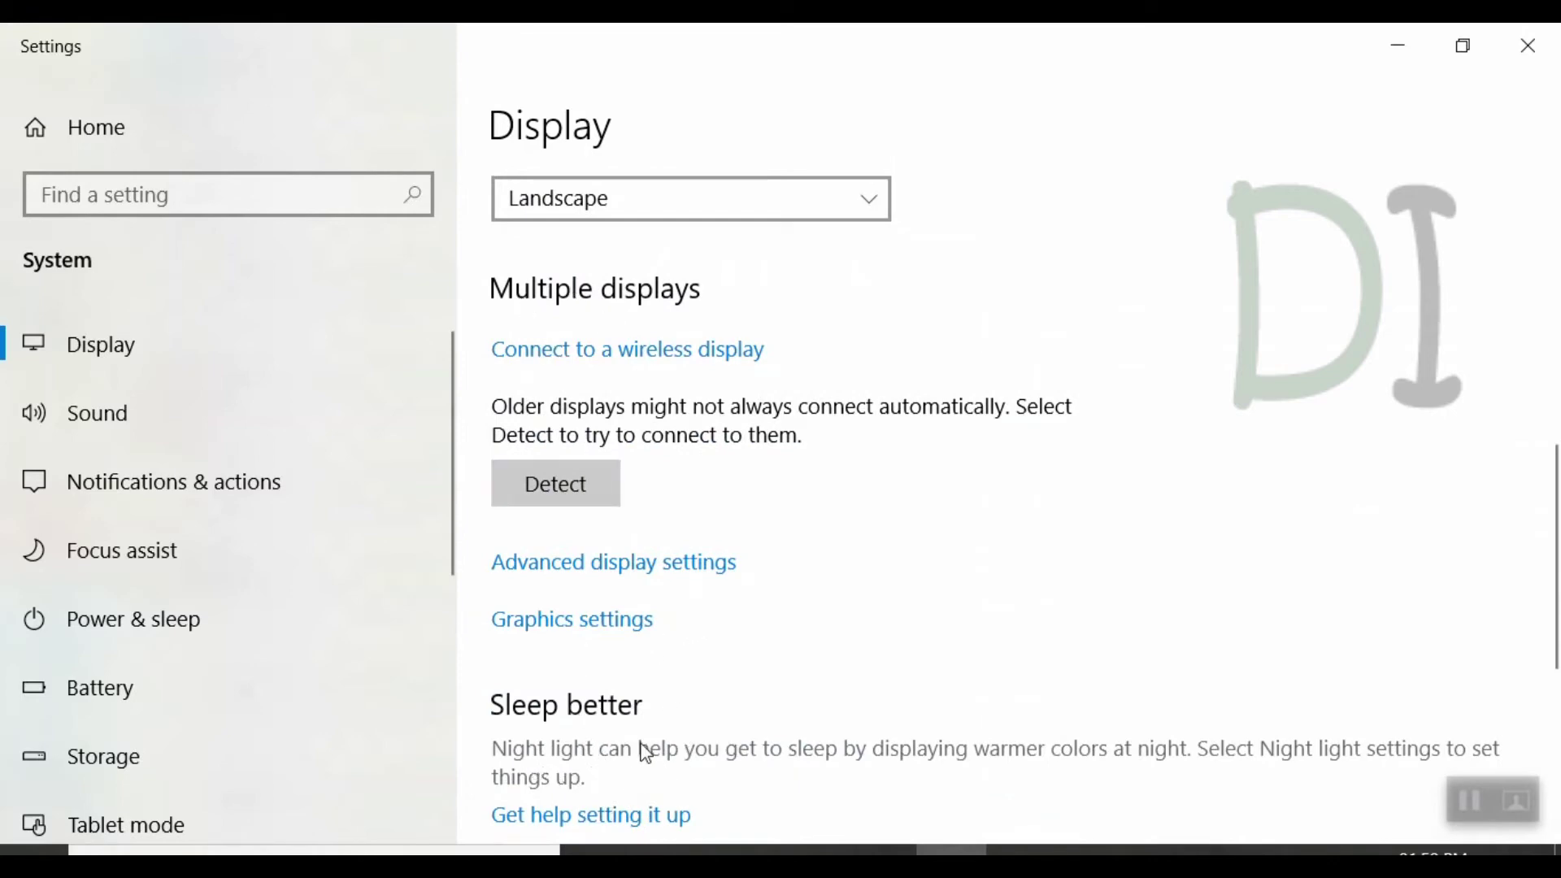
pyautogui.scroll(6, 743, 707)
pyautogui.scroll(-5, 568, 726)
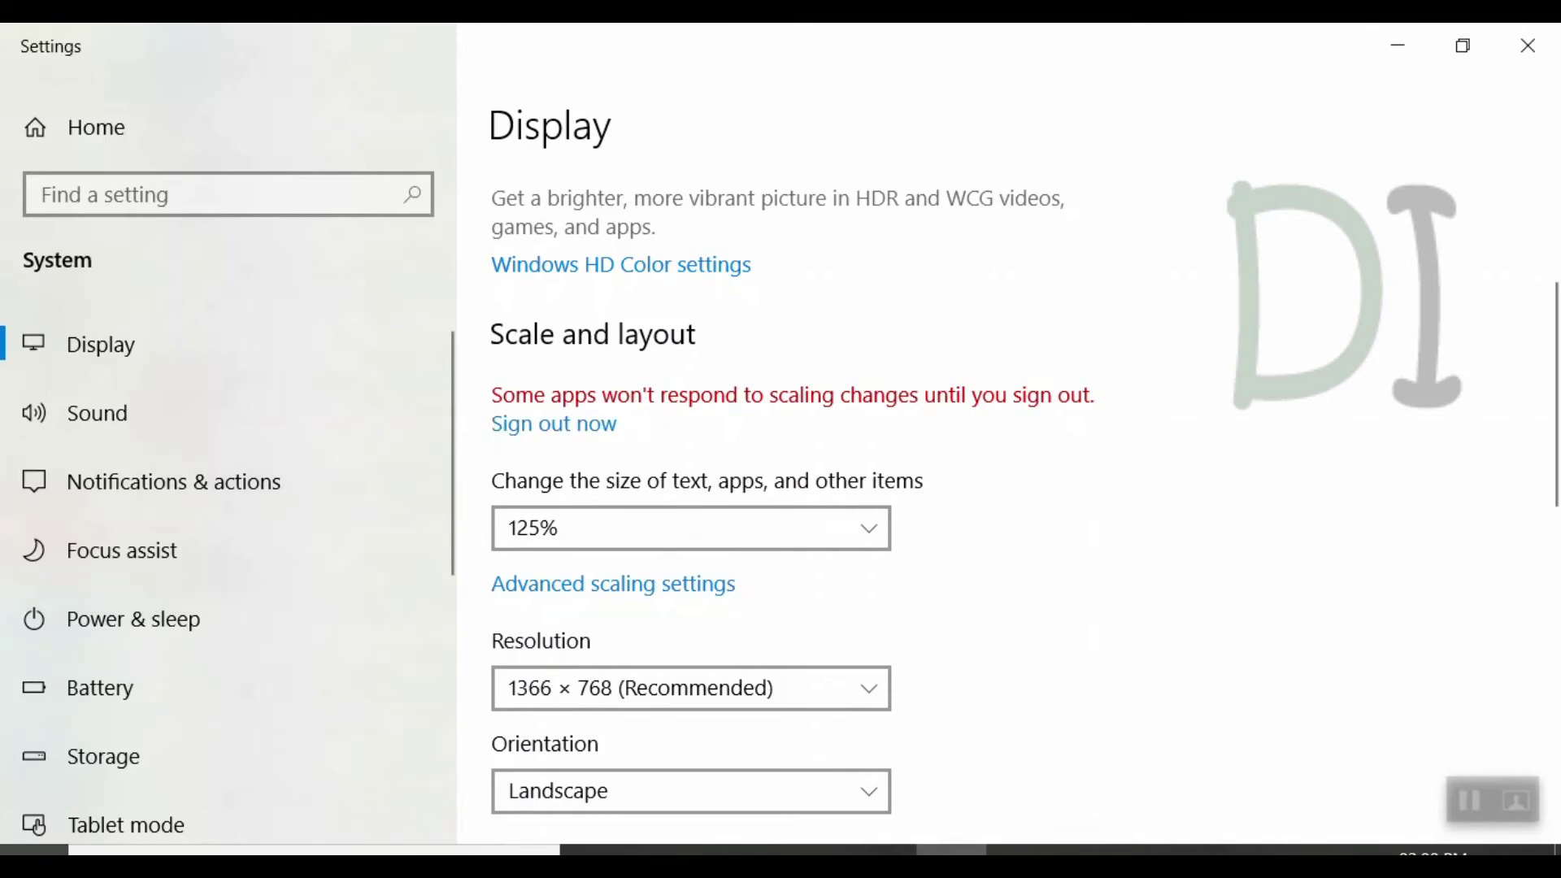
pyautogui.click(32, 851)
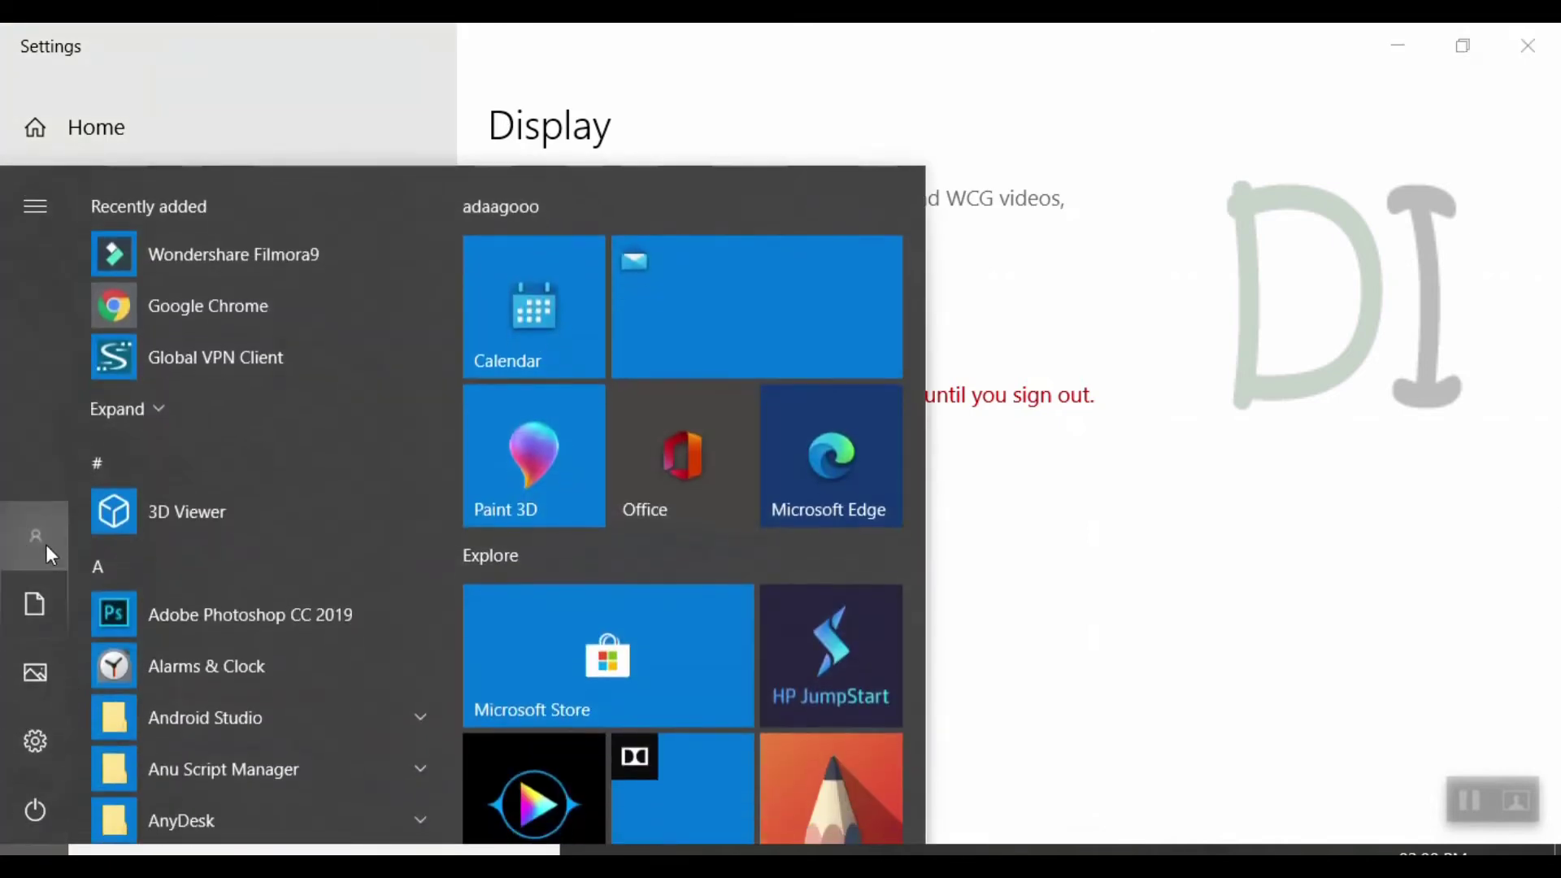
# Open the Start account options and dismiss them without signing out
pyautogui.click(45, 539)
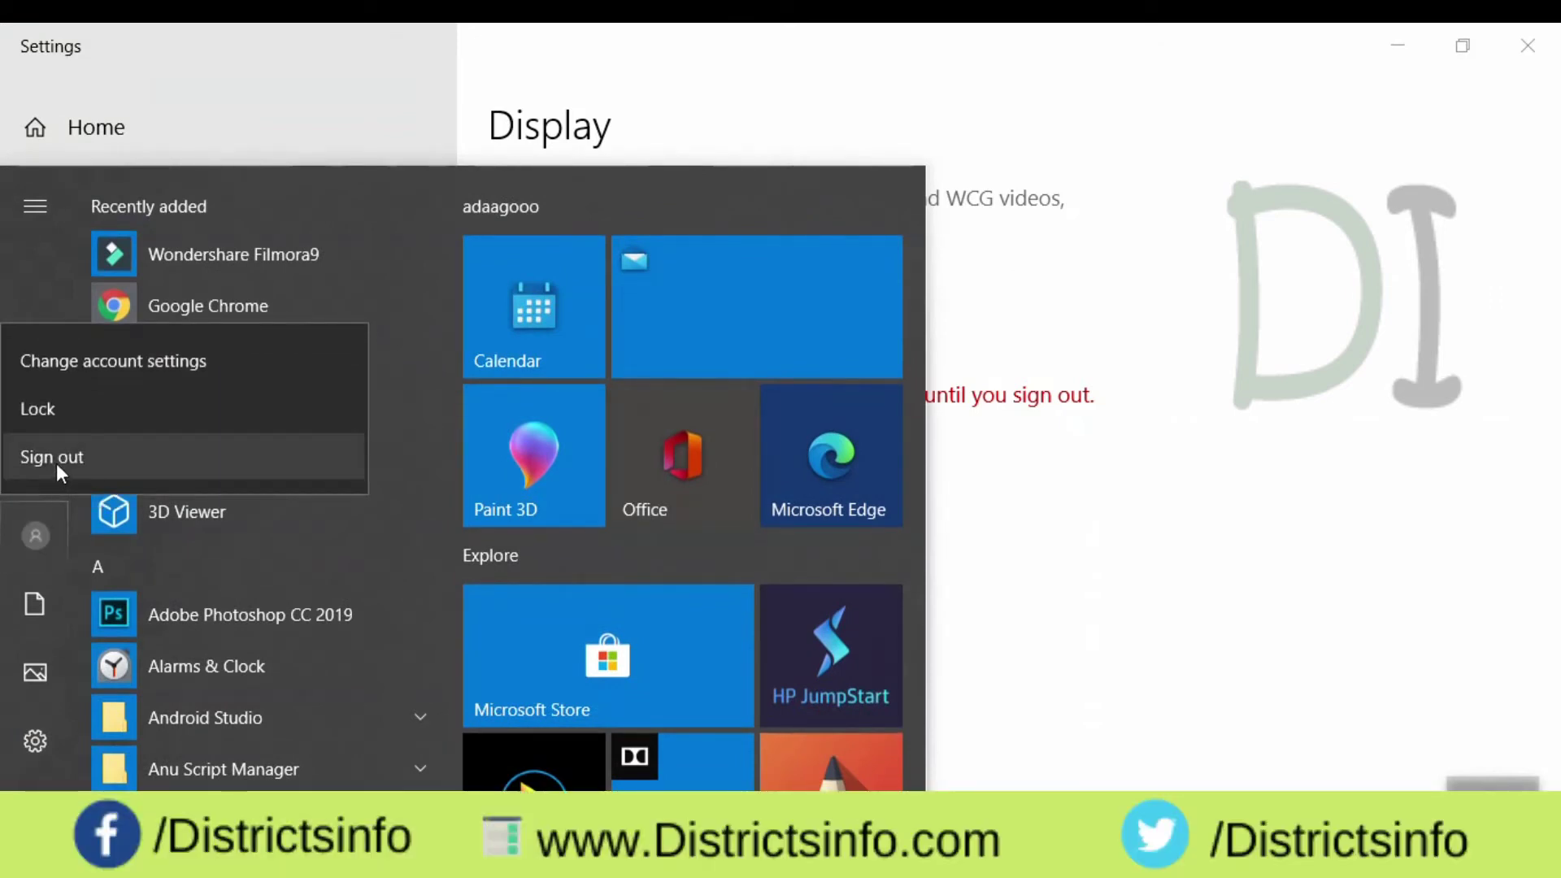
pyautogui.click(1096, 480)
pyautogui.click(1097, 480)
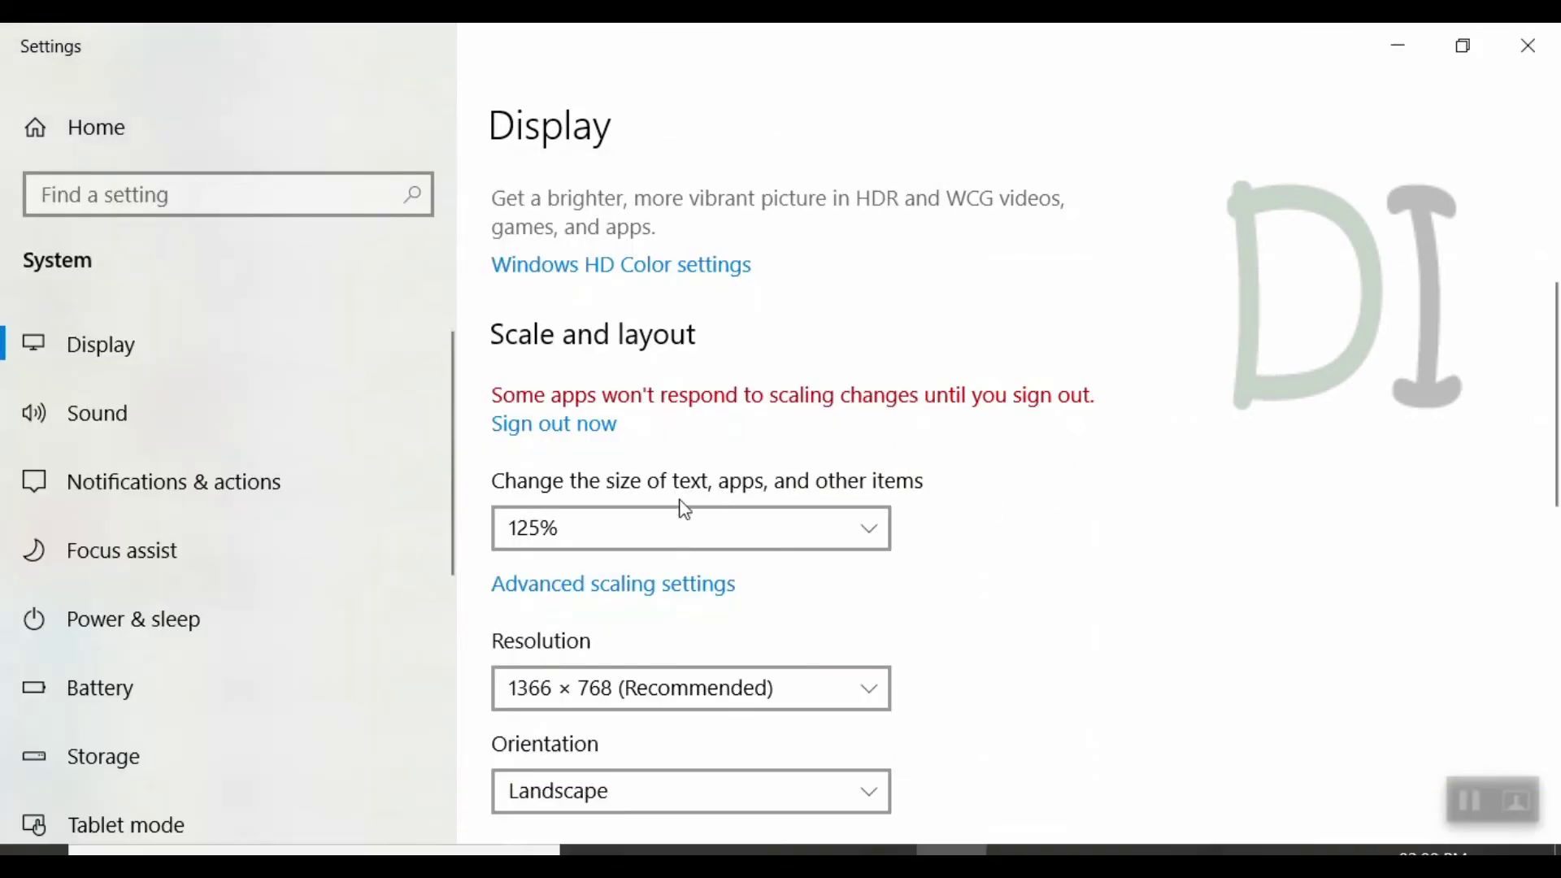
# Return scaling to 100% (Recommended) and go to Advanced scaling settings
pyautogui.click(569, 545)
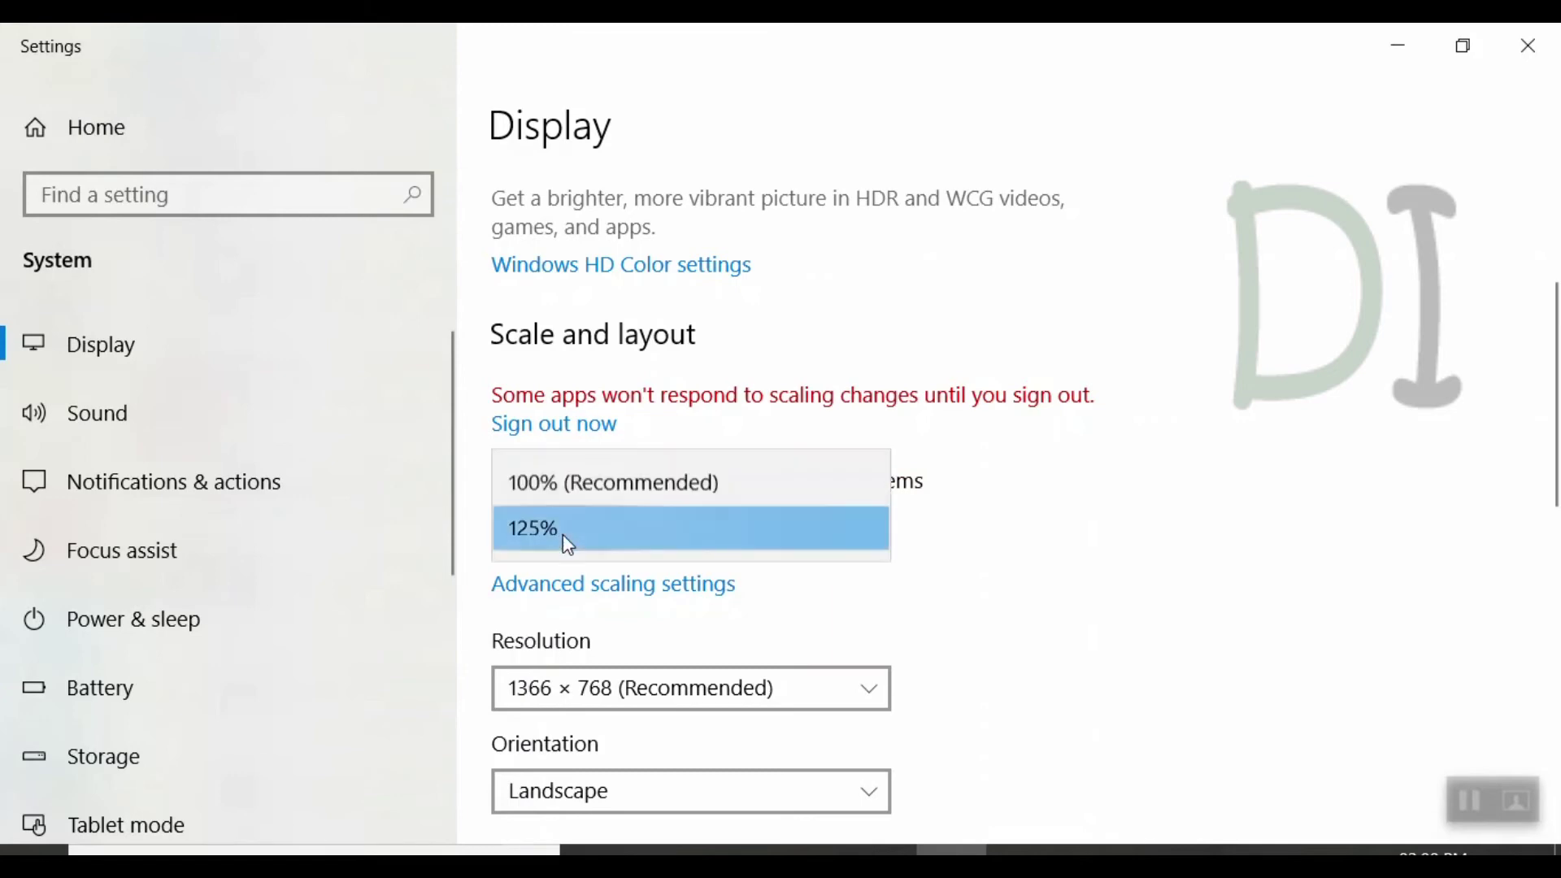
pyautogui.click(780, 479)
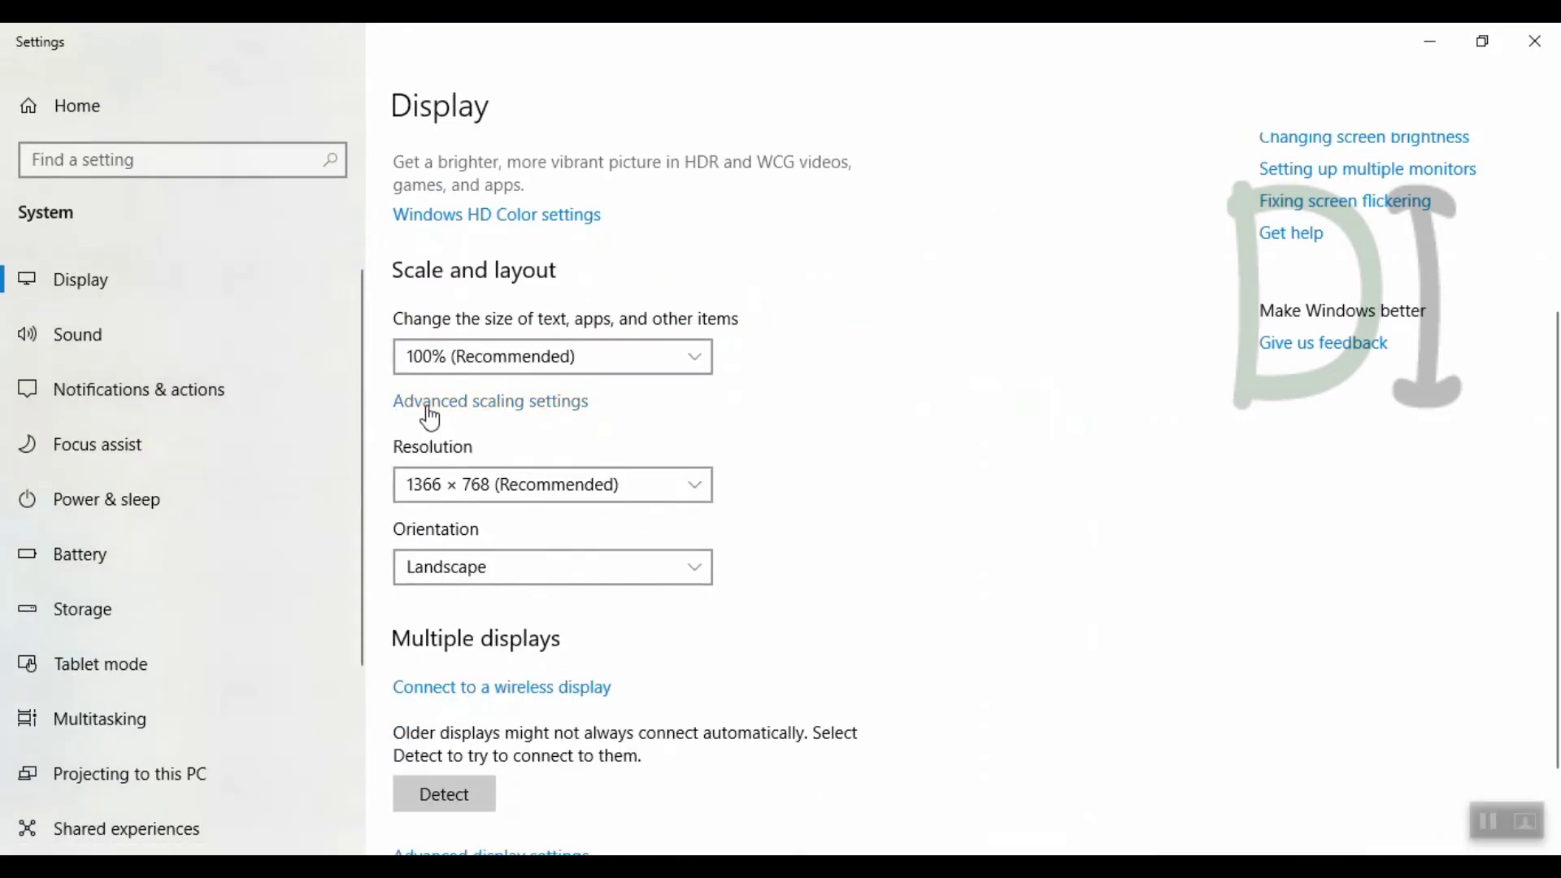
pyautogui.click(495, 411)
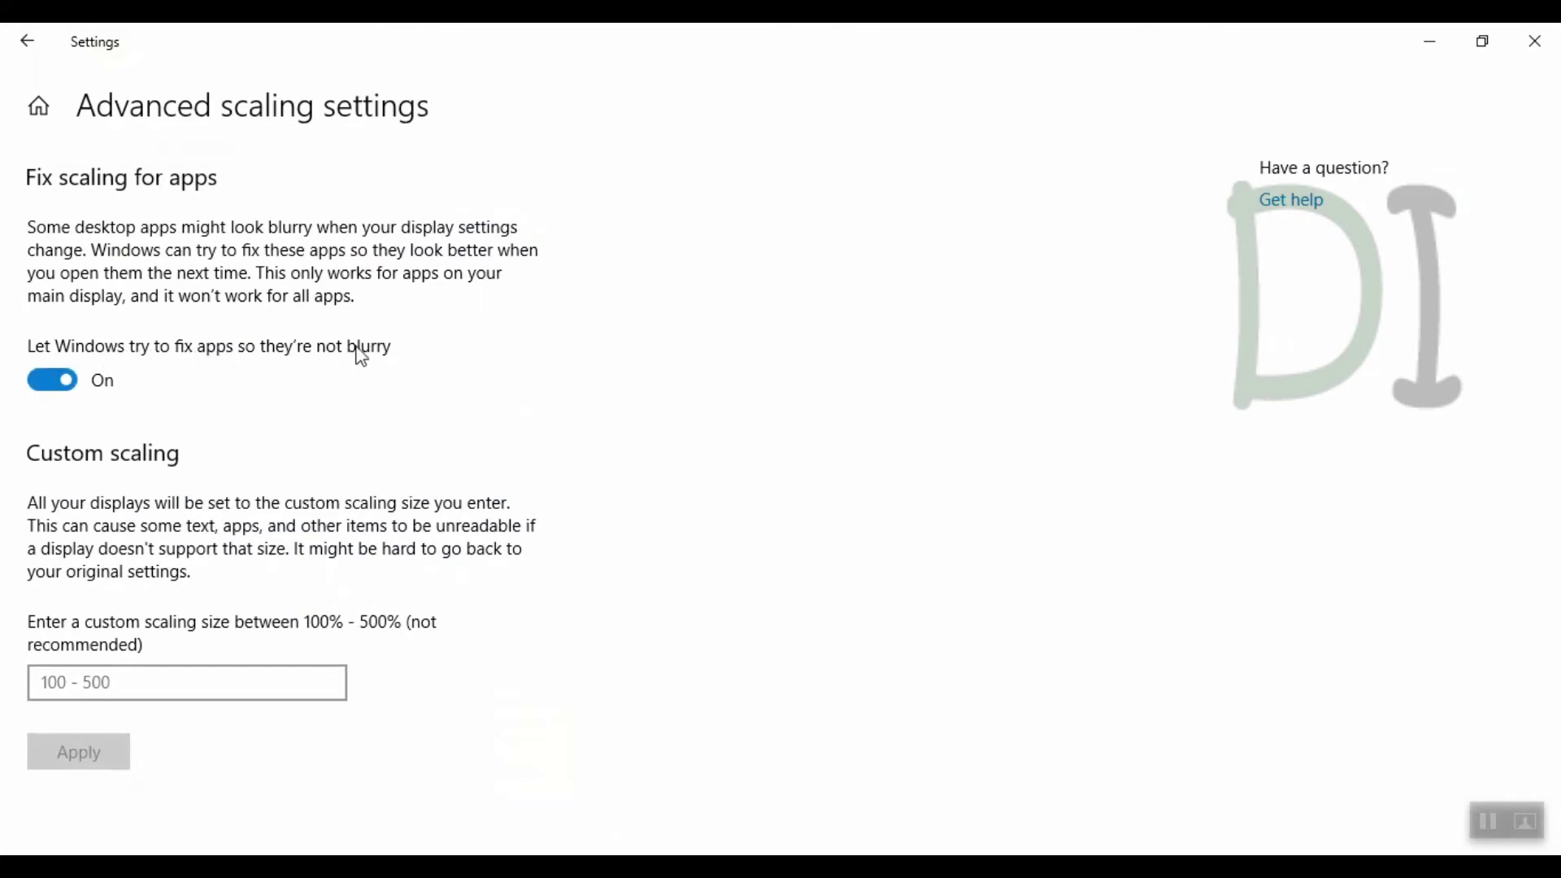
# Keep the blurry-app fix on, apply a custom scaling size of 200, and choose Sign out now
pyautogui.click(68, 389)
pyautogui.click(70, 388)
pyautogui.click(117, 682)
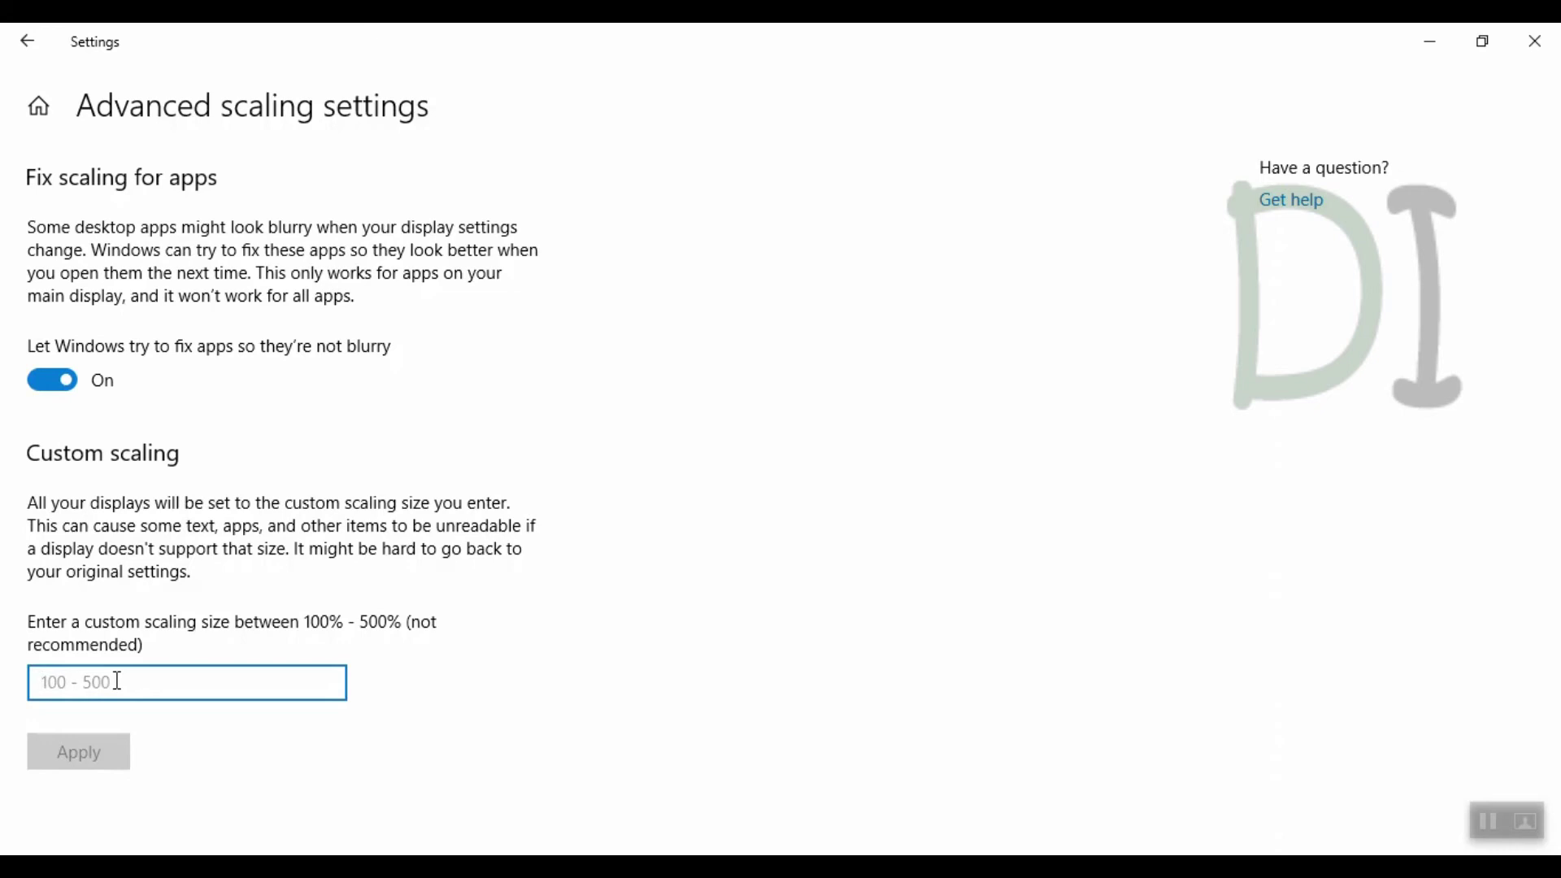
pyautogui.write('200')
pyautogui.click(86, 758)
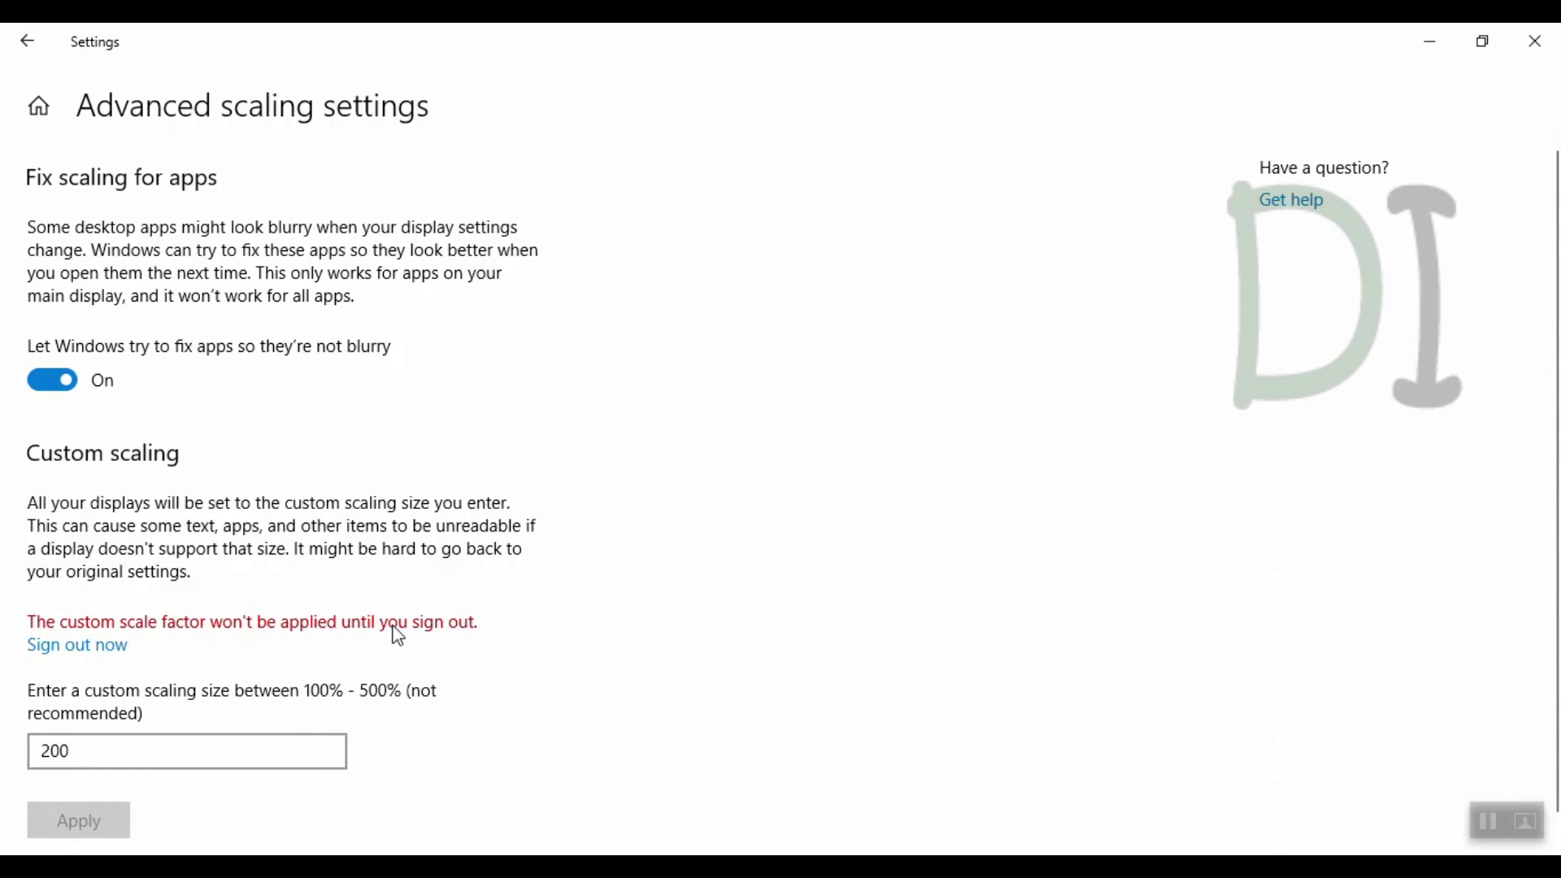
pyautogui.click(73, 654)
# Go back to the Display page, close Settings, and bring up the desktop context menu
pyautogui.click(79, 833)
pyautogui.click(20, 42)
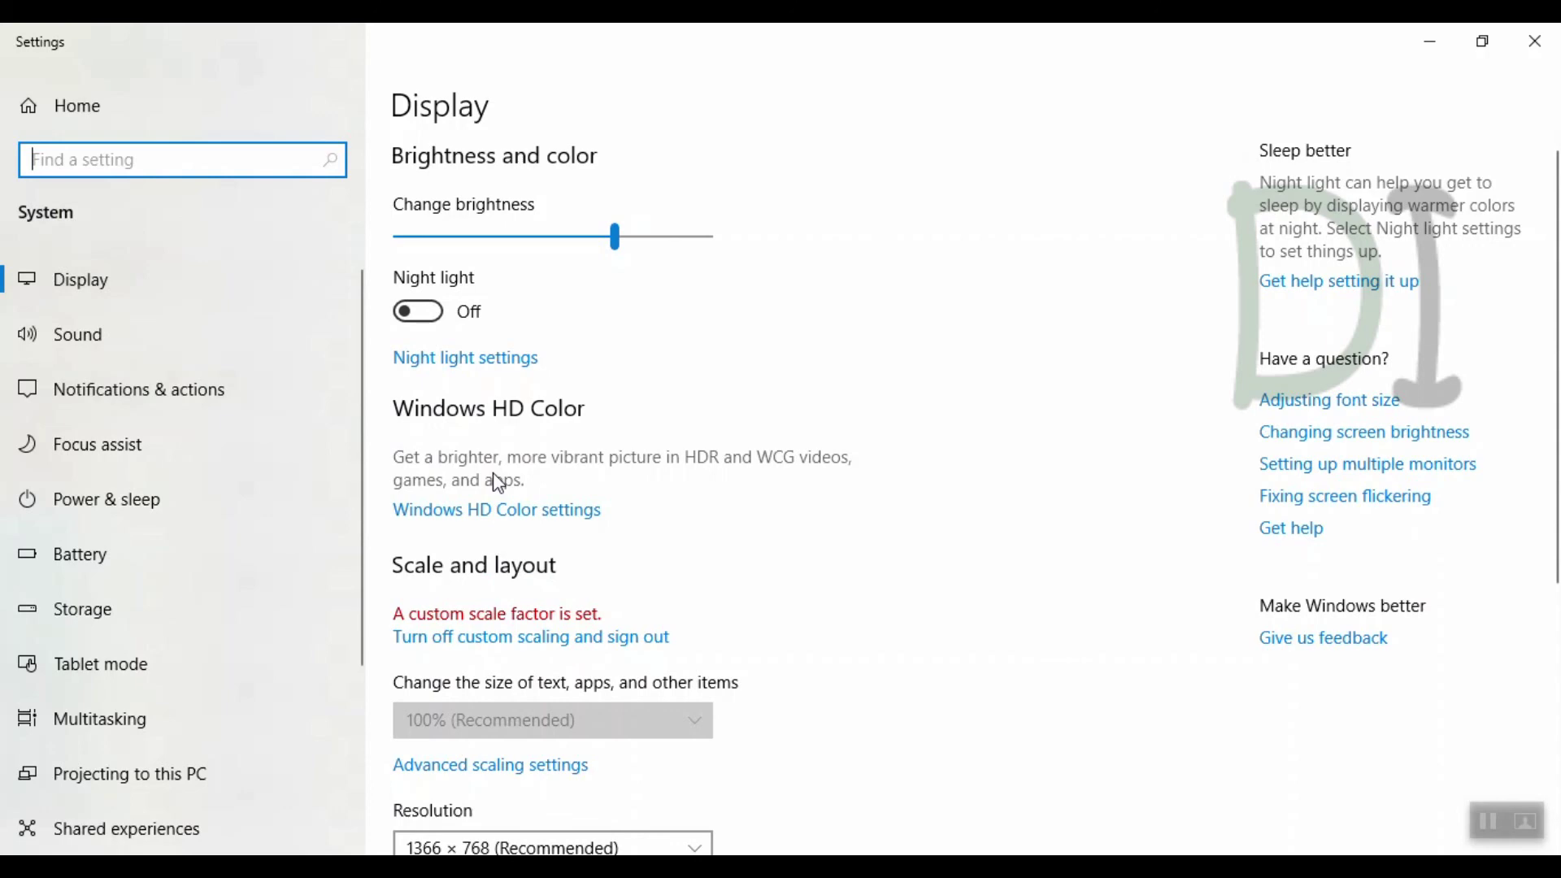
pyautogui.click(1535, 42)
pyautogui.rightClick(517, 375)
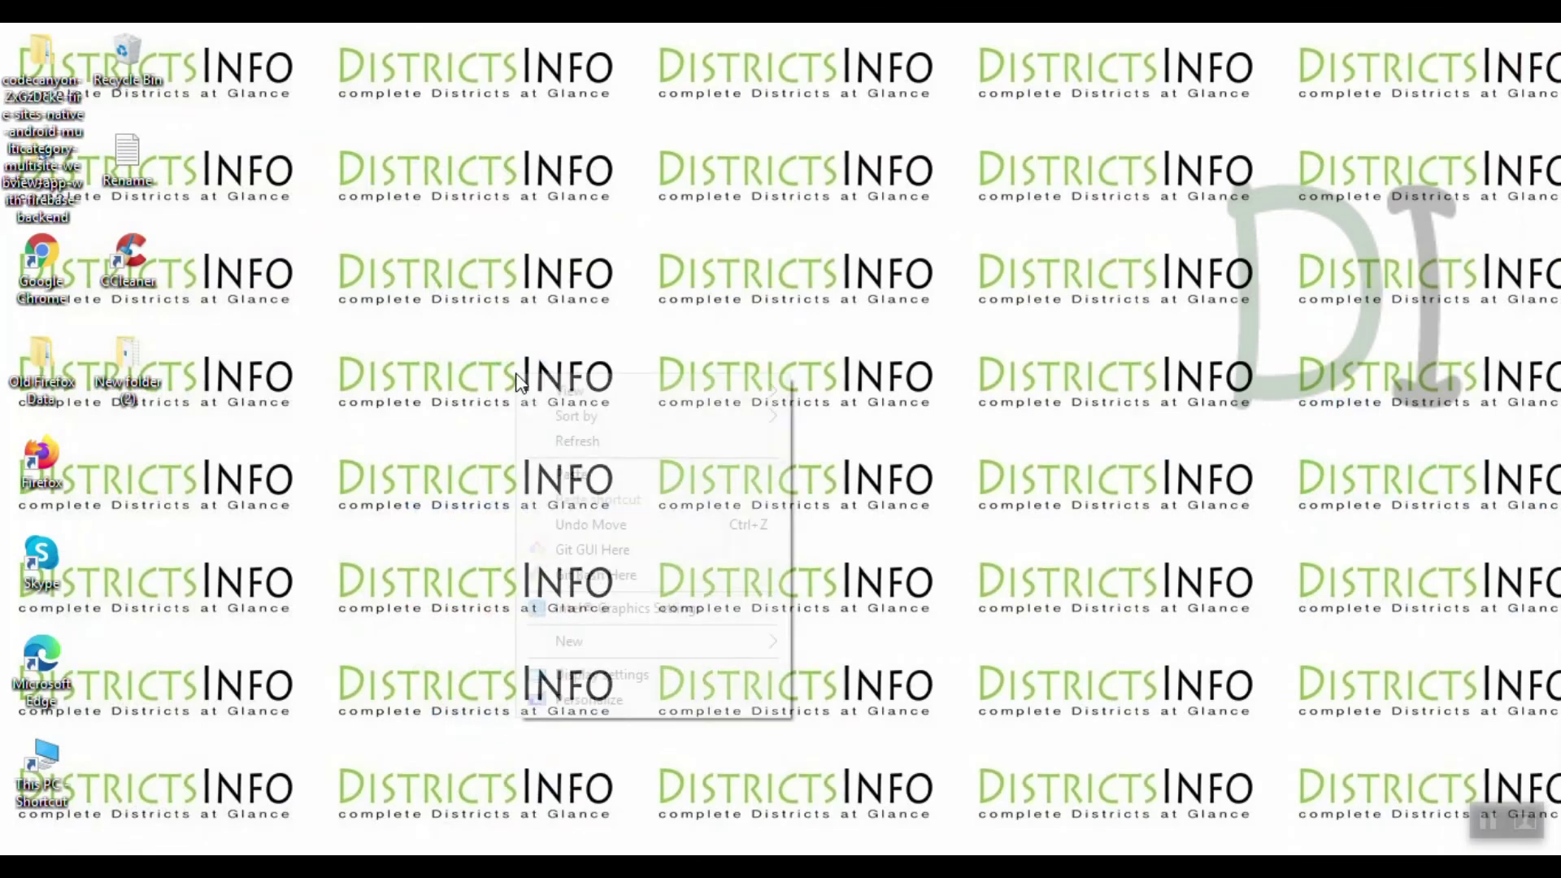